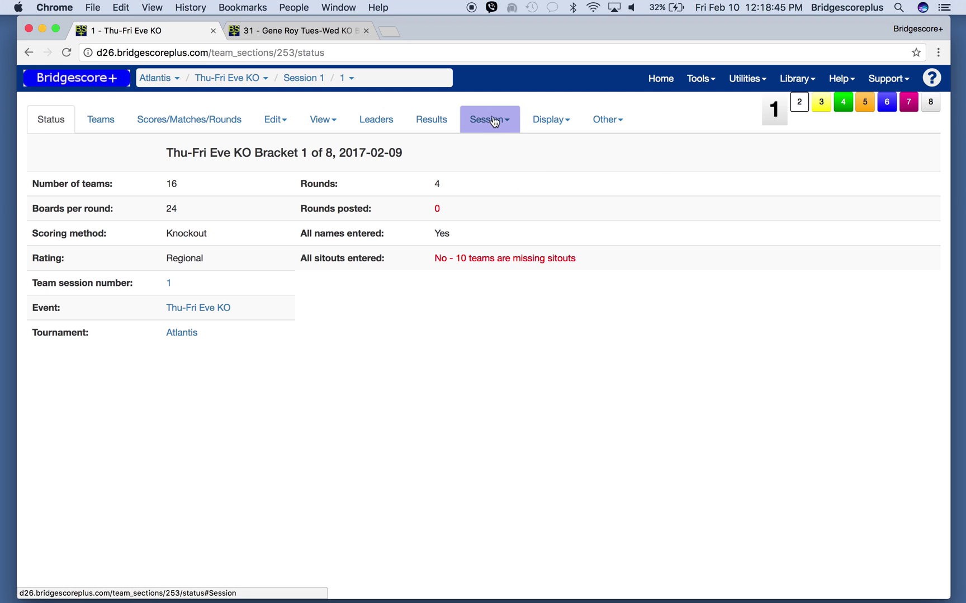
Step: Open the team masterpoints check covering all brackets of the Thu-Fri Eve KO session
{"action": "left_click", "coordinate": [514, 127]}
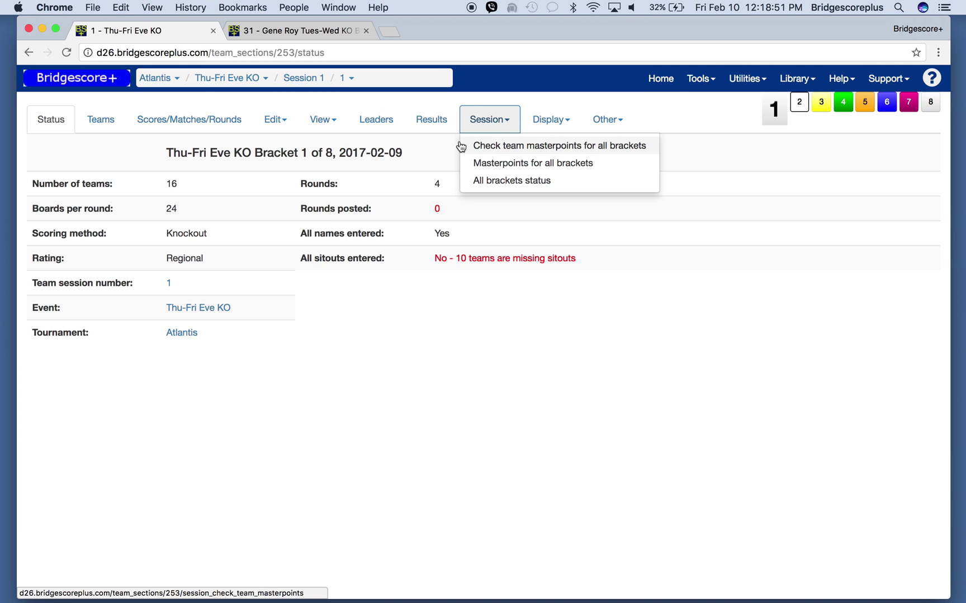
{"action": "left_click", "coordinate": [493, 150]}
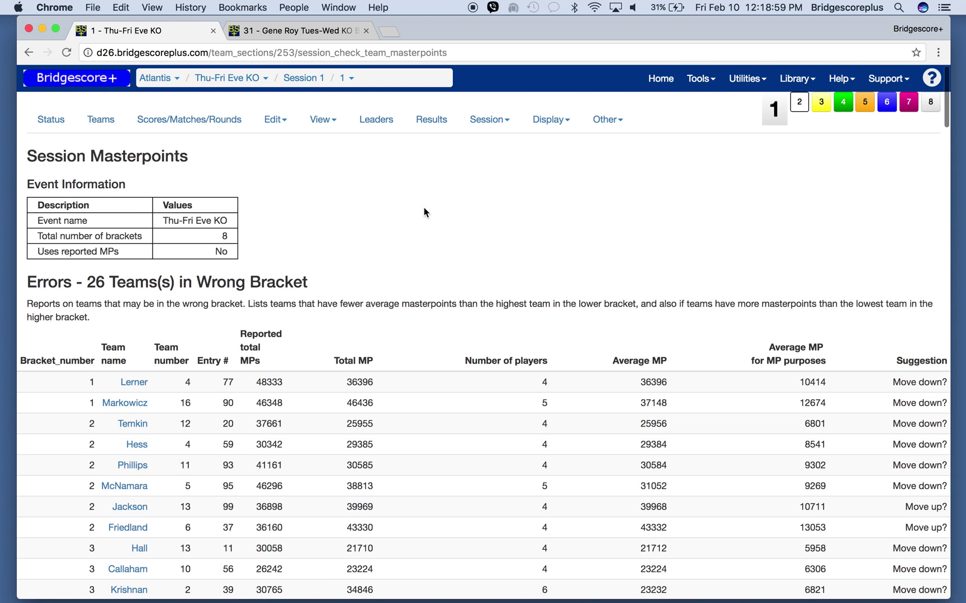
{"action": "scroll", "coordinate": [410, 210], "scroll_direction": "down", "scroll_amount": 1}
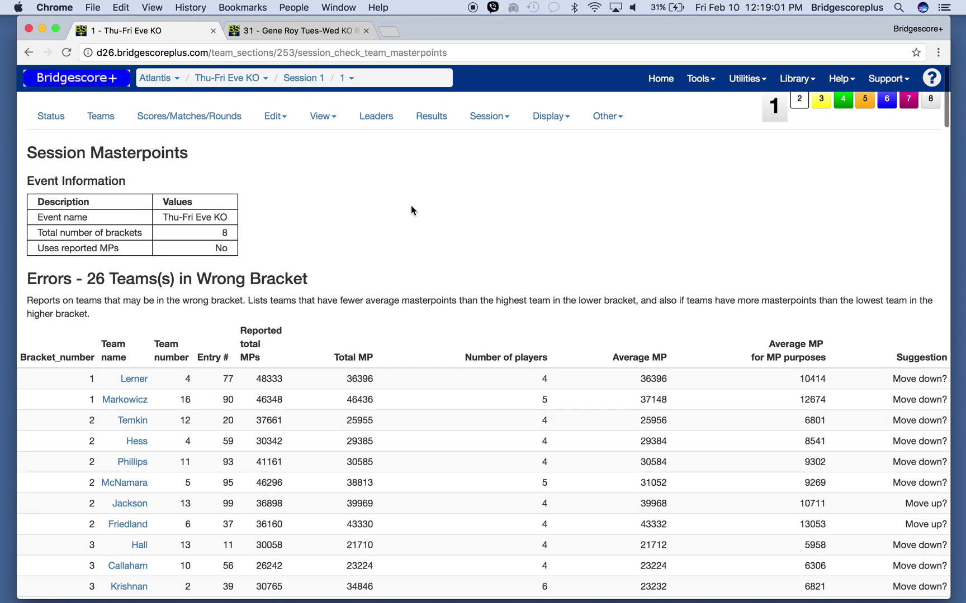
{"action": "scroll", "coordinate": [411, 210], "scroll_direction": "up", "scroll_amount": 1}
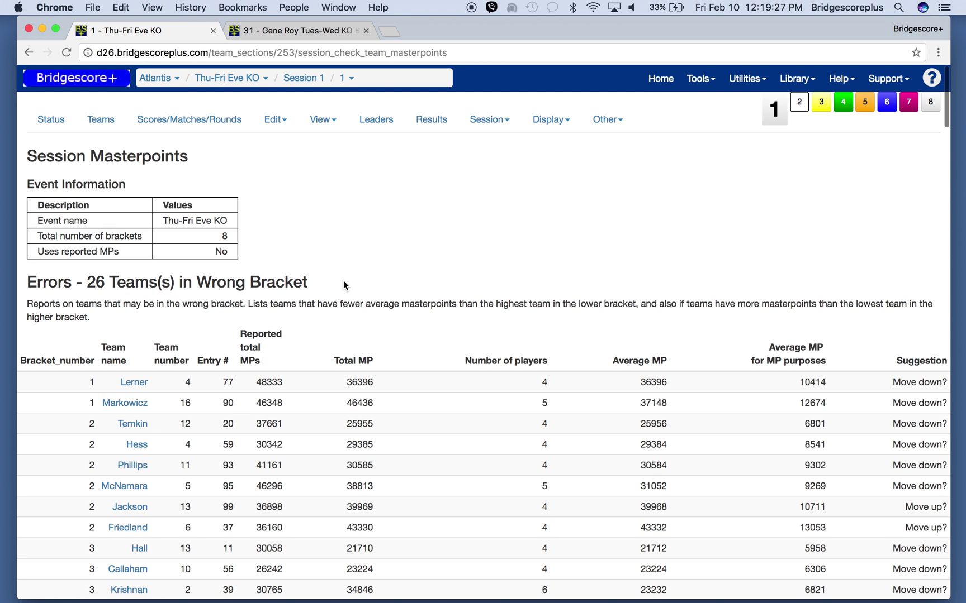
Step: Examine the list of teams reported in the wrong bracket and the Bracket Information table beneath it
{"action": "scroll", "coordinate": [401, 308], "scroll_direction": "down", "scroll_amount": 5}
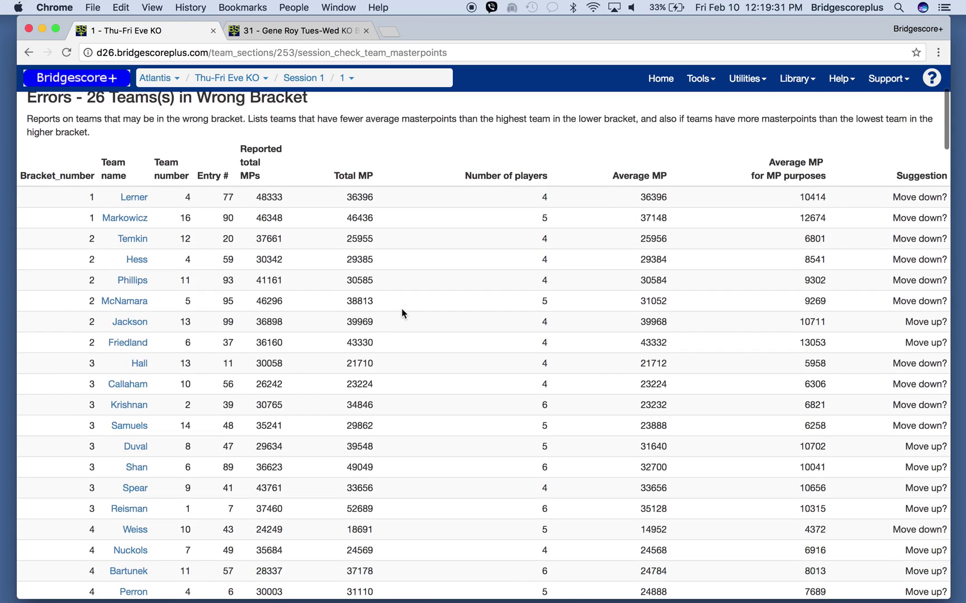
{"action": "scroll", "coordinate": [401, 308], "scroll_direction": "down", "scroll_amount": 10}
{"action": "scroll", "coordinate": [401, 309], "scroll_direction": "up", "scroll_amount": 6}
{"action": "scroll", "coordinate": [401, 313], "scroll_direction": "up", "scroll_amount": 6}
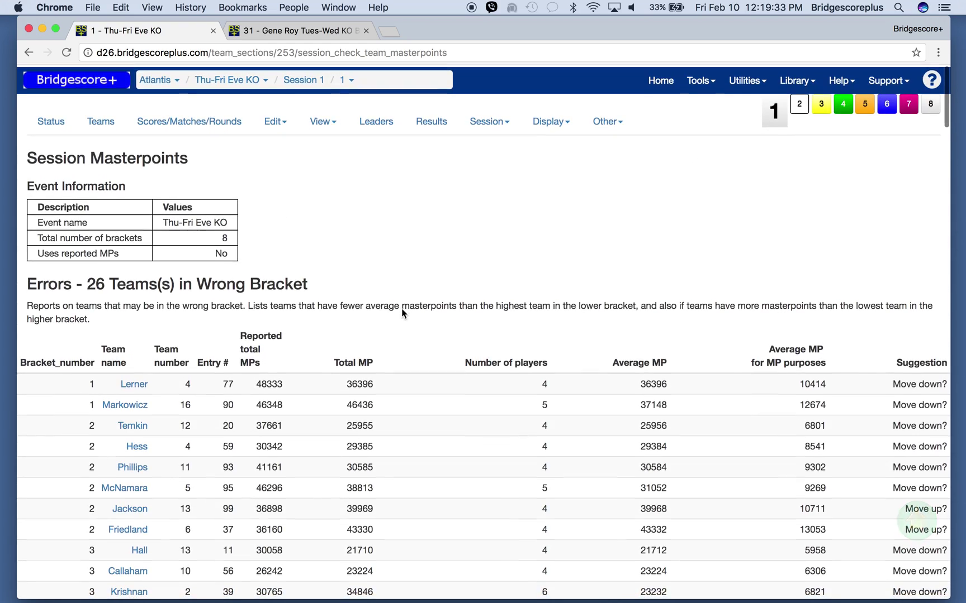
{"action": "scroll", "coordinate": [401, 313], "scroll_direction": "down", "scroll_amount": 2}
{"action": "scroll", "coordinate": [401, 309], "scroll_direction": "up", "scroll_amount": 2}
{"action": "scroll", "coordinate": [401, 309], "scroll_direction": "down", "scroll_amount": 20}
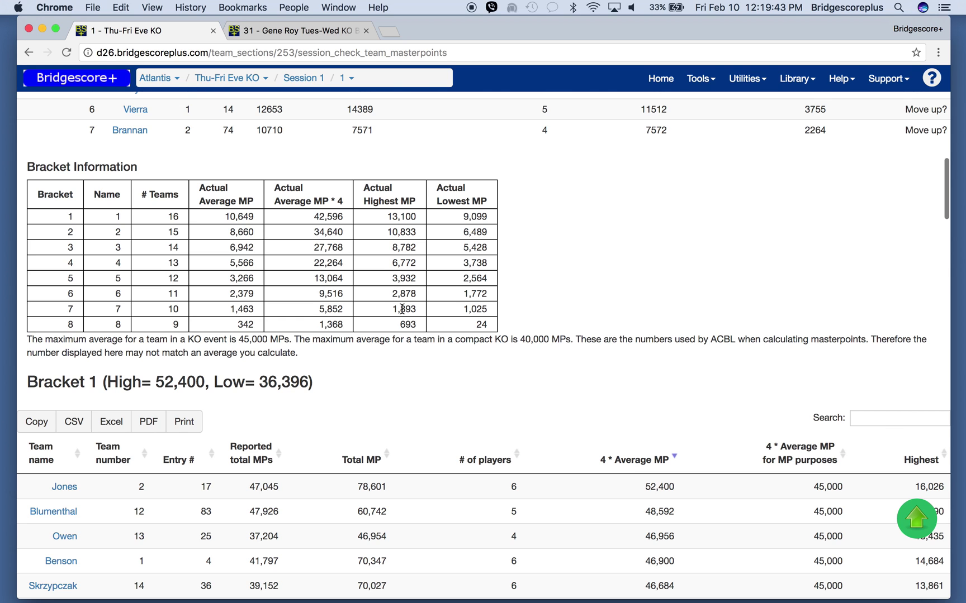
{"action": "scroll", "coordinate": [511, 362], "scroll_direction": "down", "scroll_amount": 2}
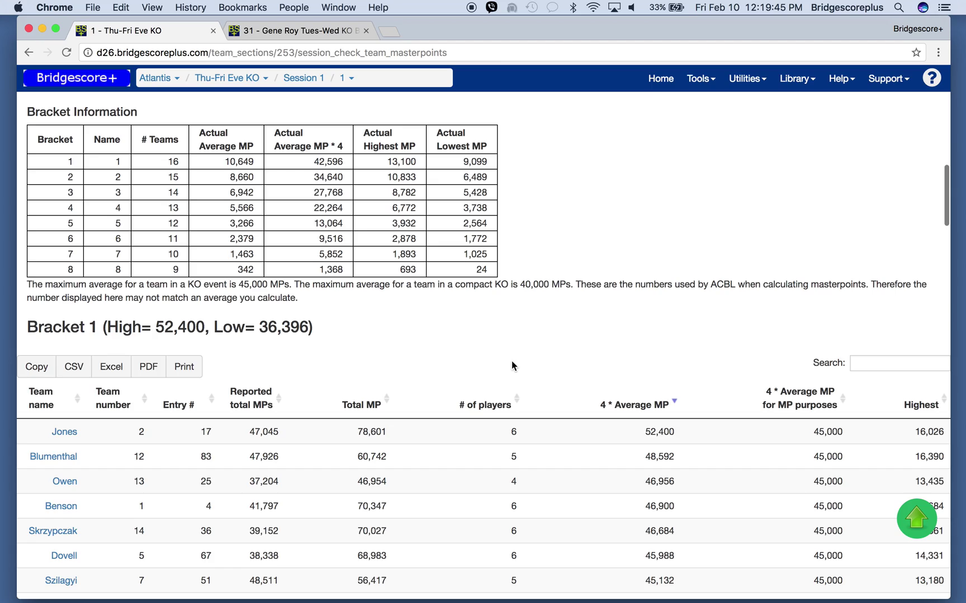
{"action": "scroll", "coordinate": [511, 361], "scroll_direction": "up", "scroll_amount": 8}
{"action": "scroll", "coordinate": [512, 362], "scroll_direction": "up", "scroll_amount": 6}
{"action": "scroll", "coordinate": [512, 363], "scroll_direction": "up", "scroll_amount": 9}
Step: Compare the 4 * Average MP values of the red-flagged teams ending Bracket 1 with those heading Bracket 2
{"action": "scroll", "coordinate": [511, 363], "scroll_direction": "down", "scroll_amount": 20}
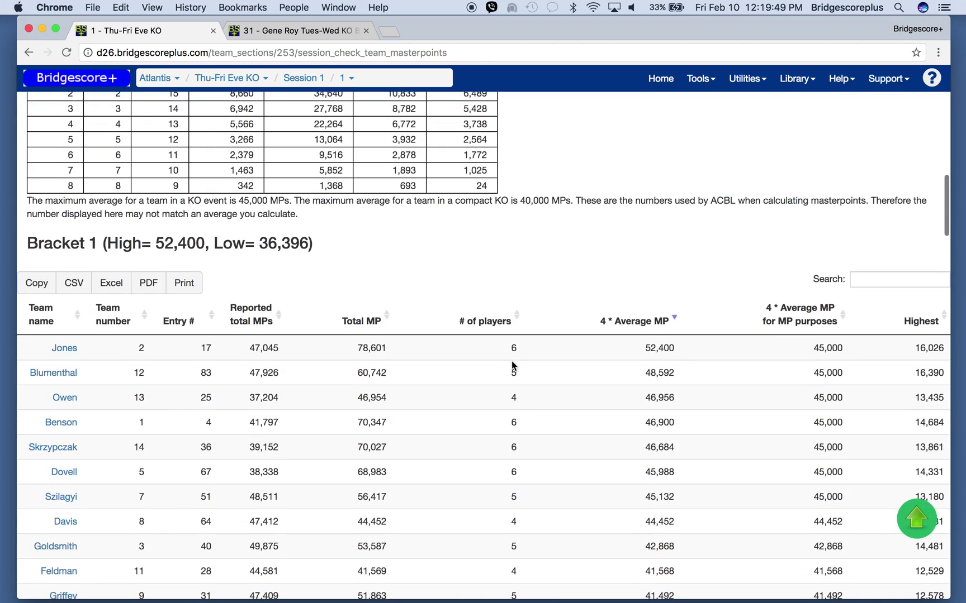
{"action": "scroll", "coordinate": [511, 362], "scroll_direction": "down", "scroll_amount": 8}
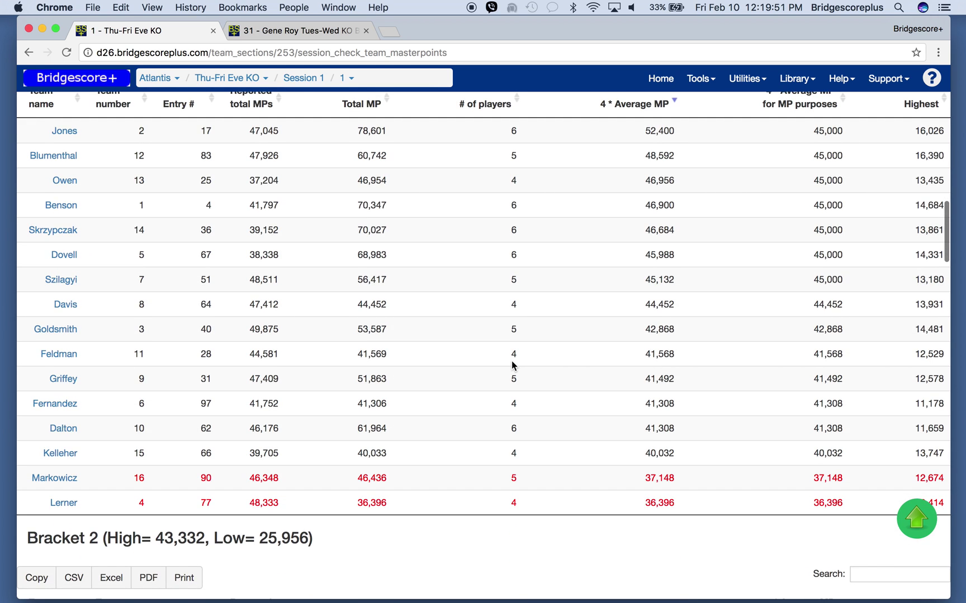
{"action": "scroll", "coordinate": [530, 350], "scroll_direction": "down", "scroll_amount": 6}
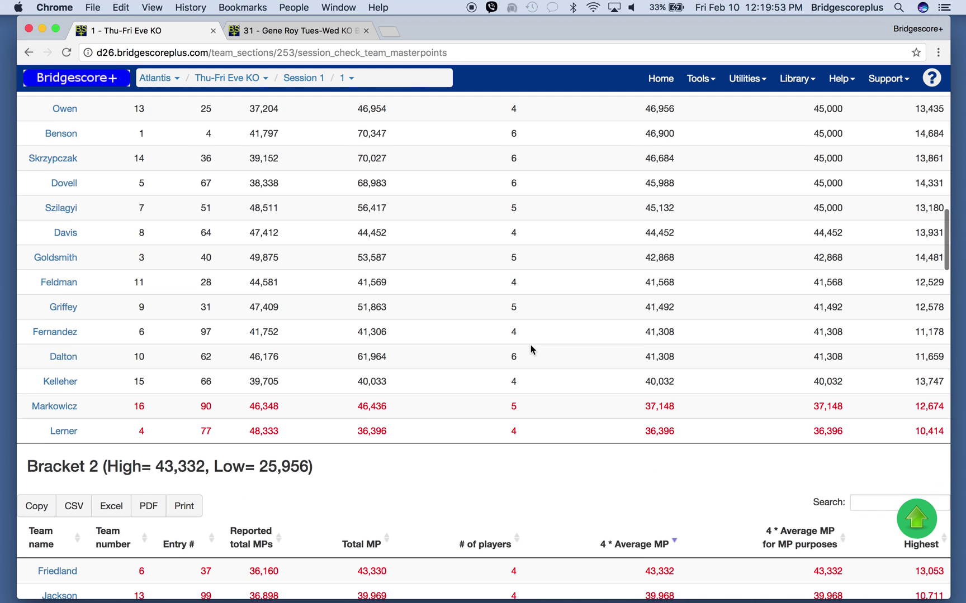
{"action": "scroll", "coordinate": [531, 349], "scroll_direction": "up", "scroll_amount": 10}
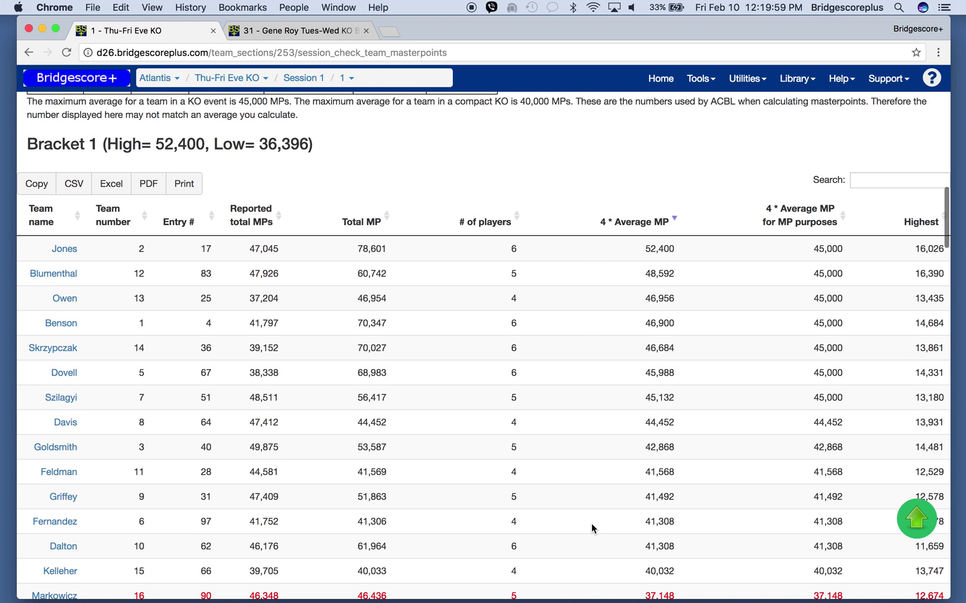
{"action": "scroll", "coordinate": [592, 529], "scroll_direction": "down", "scroll_amount": 3}
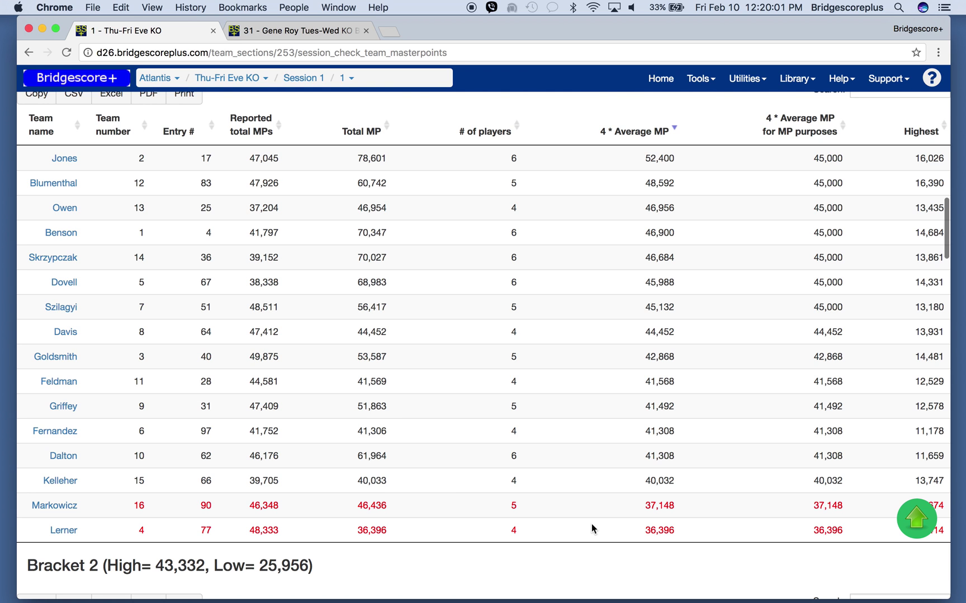
{"action": "scroll", "coordinate": [592, 528], "scroll_direction": "down", "scroll_amount": 4}
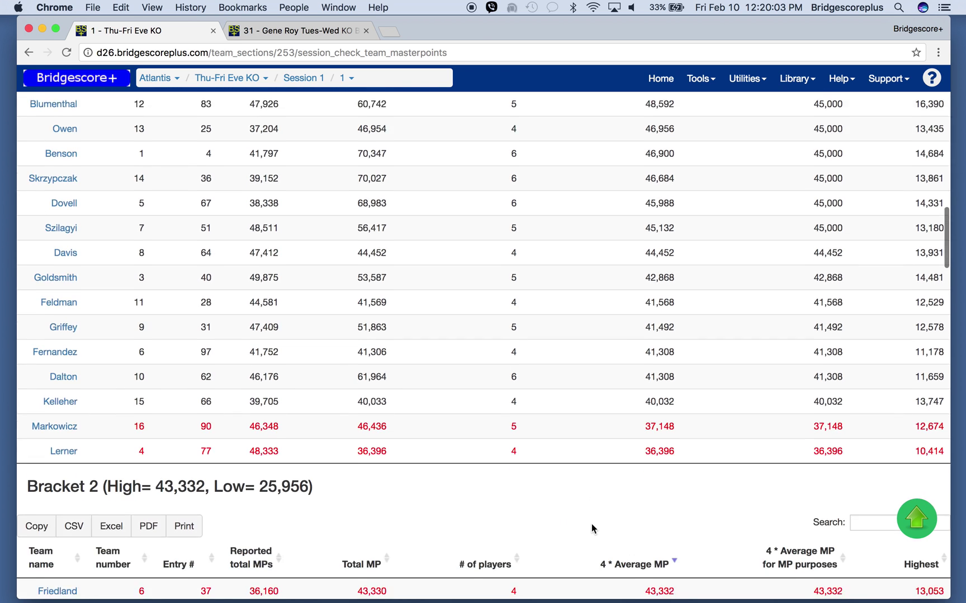
{"action": "scroll", "coordinate": [592, 529], "scroll_direction": "down", "scroll_amount": 4}
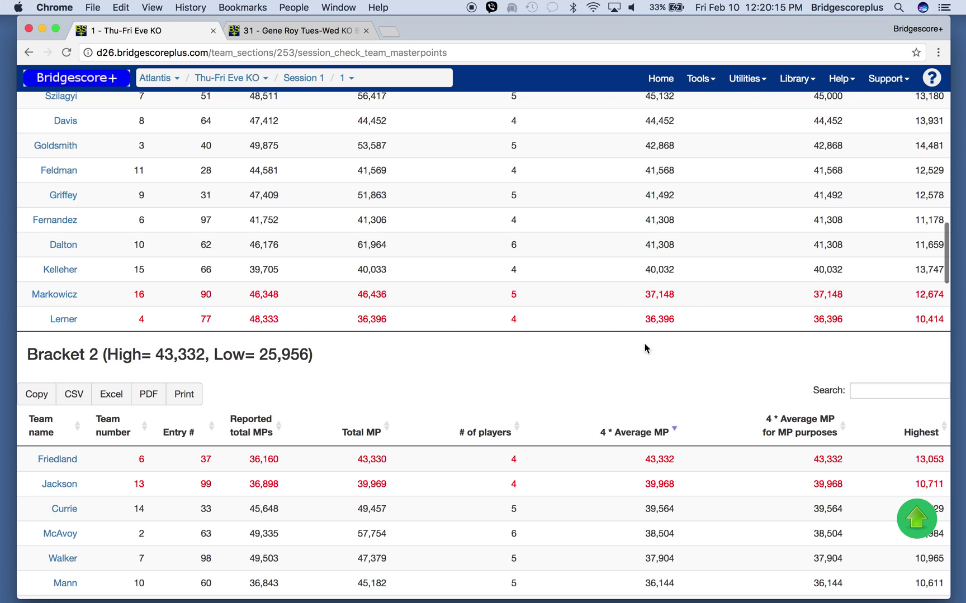
{"action": "scroll", "coordinate": [588, 386], "scroll_direction": "down", "scroll_amount": 1}
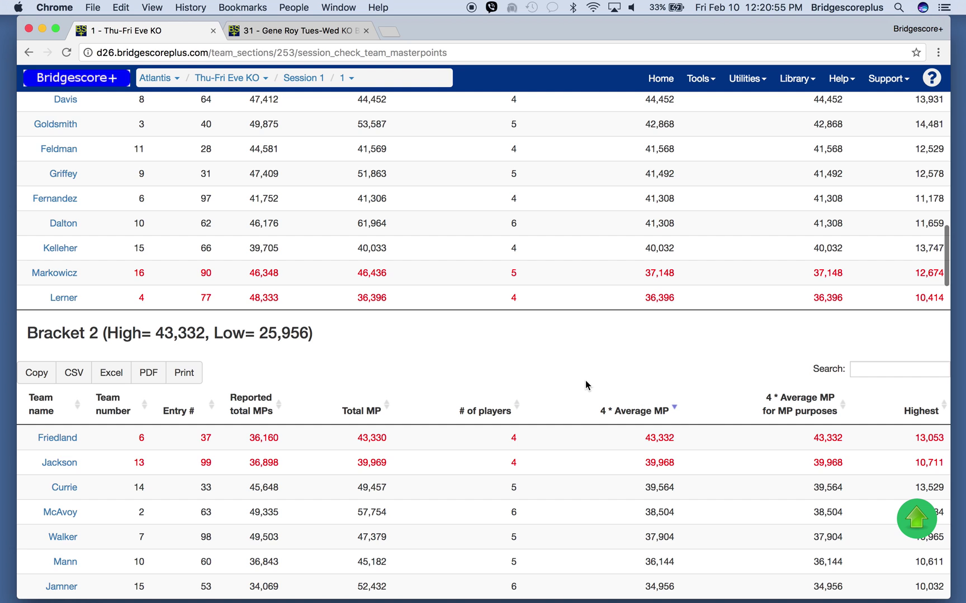
{"action": "scroll", "coordinate": [307, 234], "scroll_direction": "left", "scroll_amount": 1}
{"action": "scroll", "coordinate": [308, 239], "scroll_direction": "right", "scroll_amount": 1}
Step: Open separate browser tabs for the two red-flagged teams in Bracket 1 and the first two red-flagged teams in Bracket 2
{"action": "right_click", "coordinate": [72, 277]}
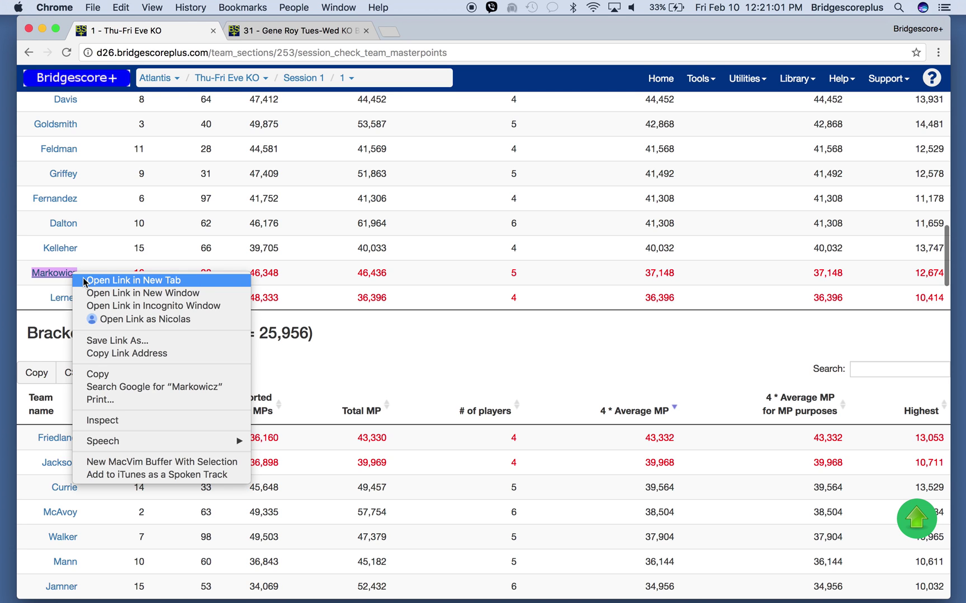
{"action": "left_click", "coordinate": [83, 278]}
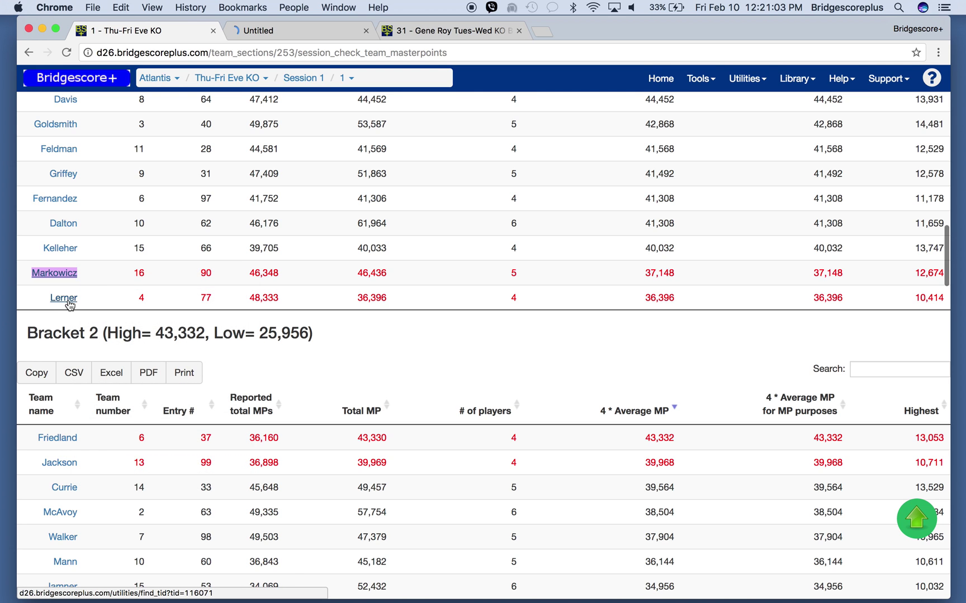
{"action": "right_click", "coordinate": [67, 300]}
{"action": "left_click", "coordinate": [101, 305]}
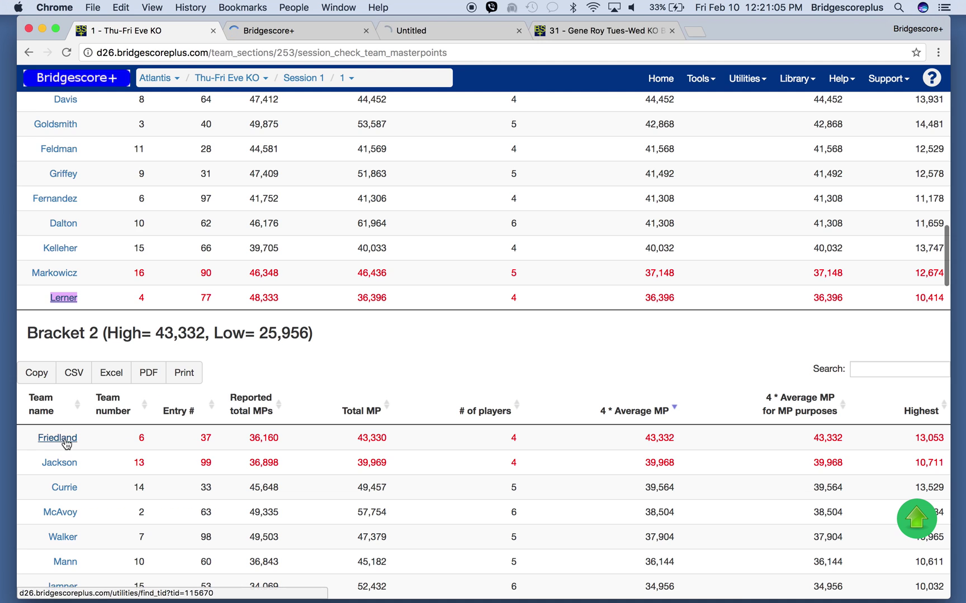
{"action": "right_click", "coordinate": [66, 442]}
{"action": "left_click", "coordinate": [84, 452]}
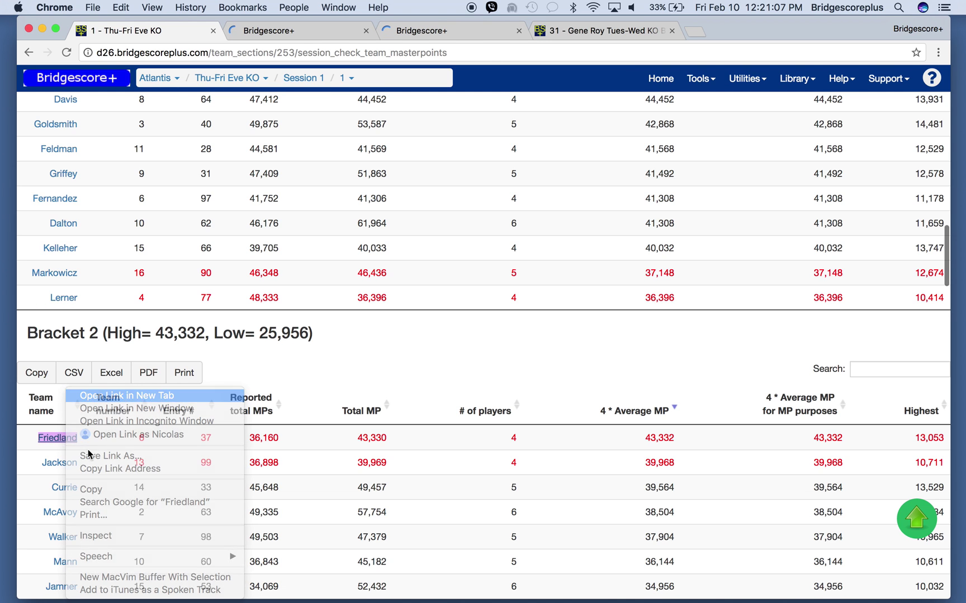
{"action": "right_click", "coordinate": [68, 466]}
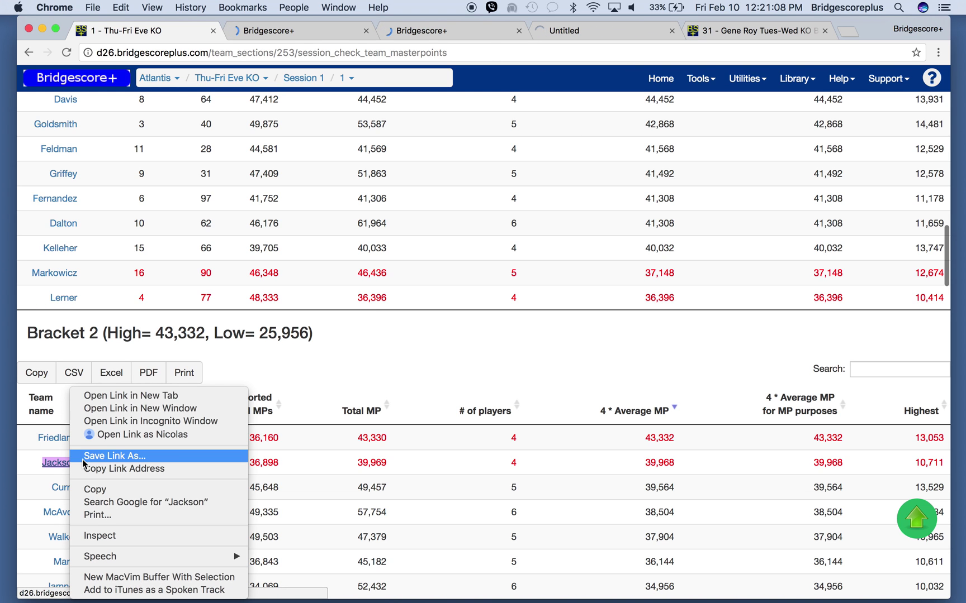
{"action": "left_click", "coordinate": [130, 401]}
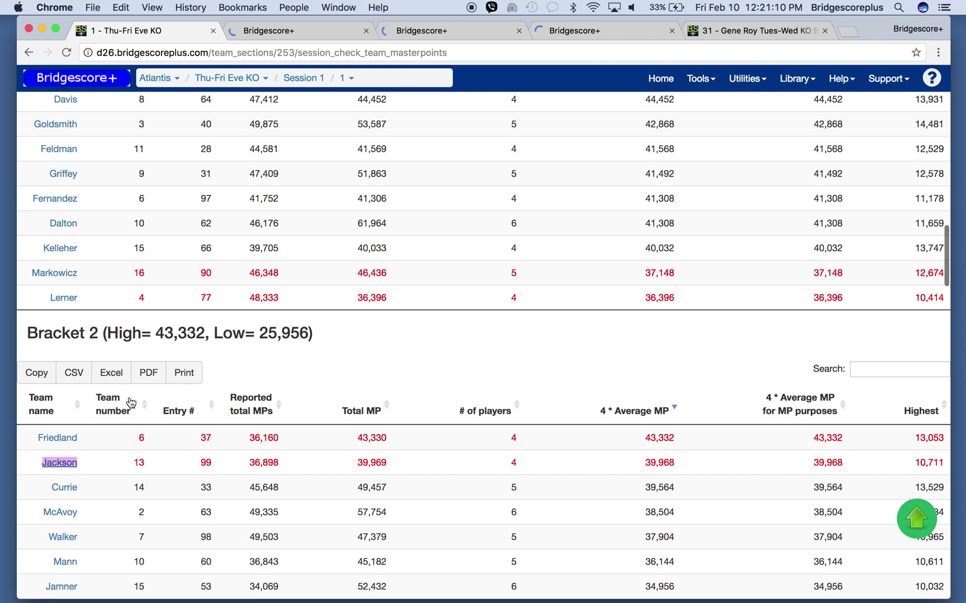
Step: Preview the printable player lists of Bracket 1's two flagged teams, numbers 16 and 4, cancelling each printout
{"action": "left_click", "coordinate": [274, 31]}
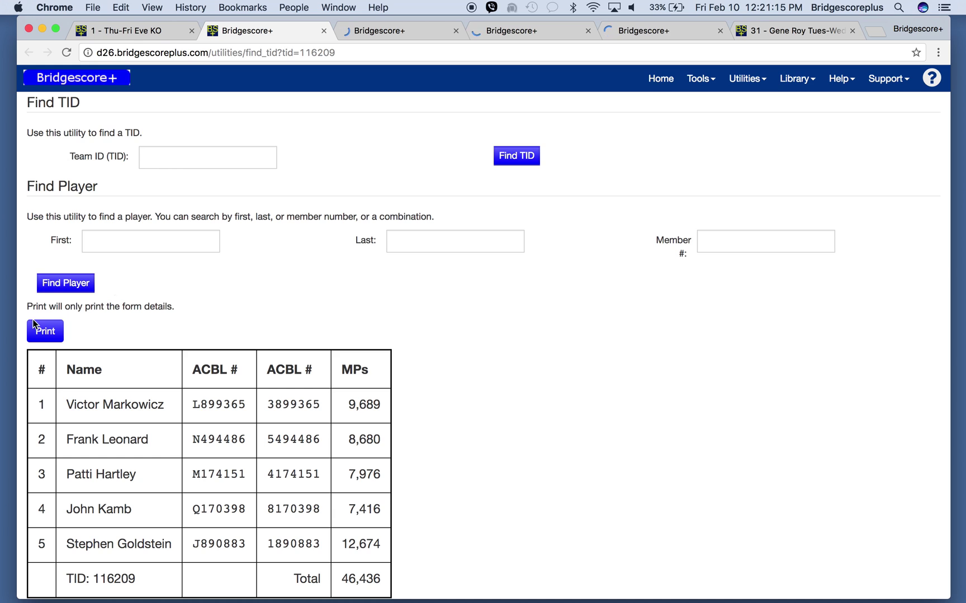
{"action": "left_click", "coordinate": [45, 331]}
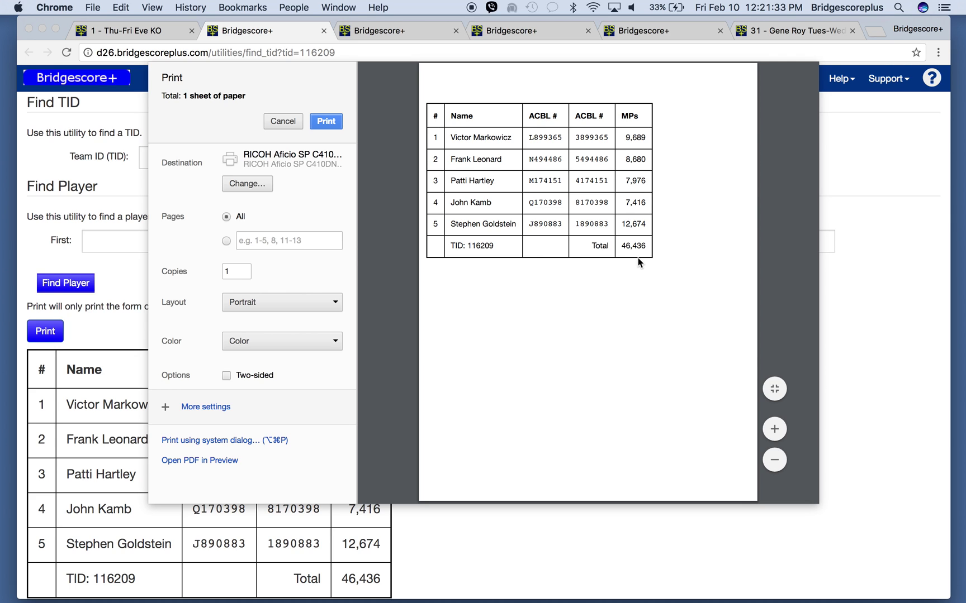
{"action": "left_click", "coordinate": [286, 124]}
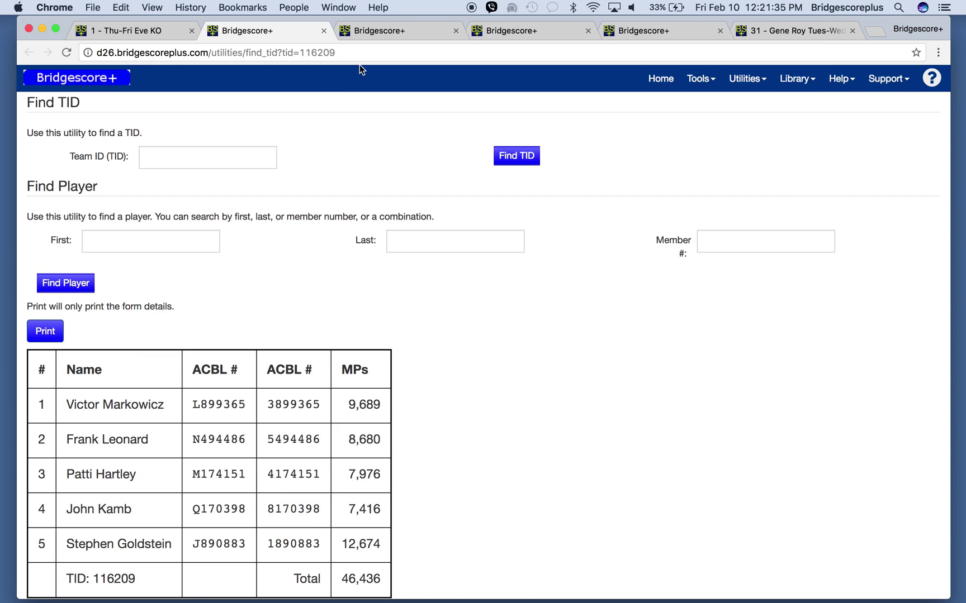
{"action": "left_click", "coordinate": [390, 33]}
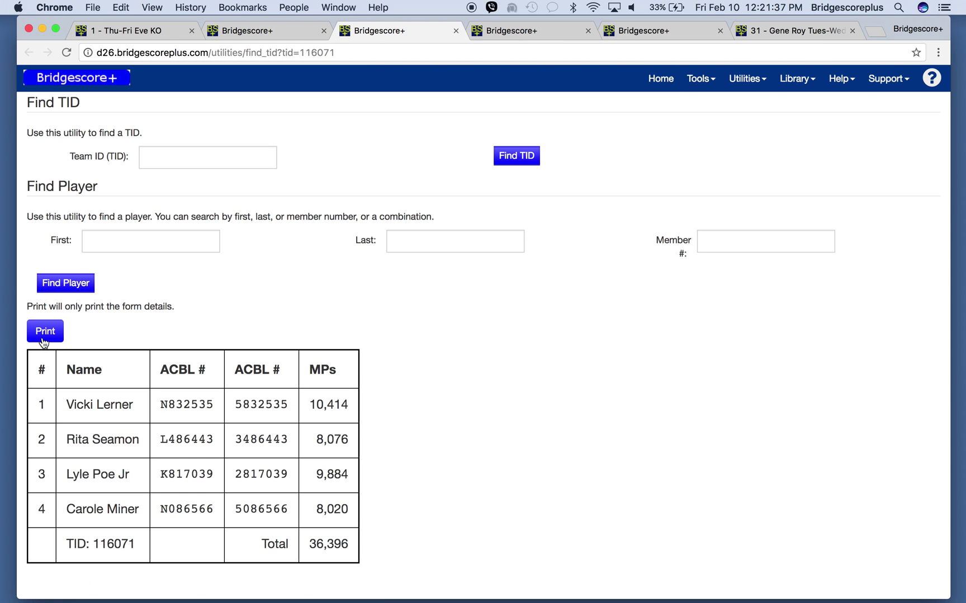
{"action": "left_click", "coordinate": [45, 334]}
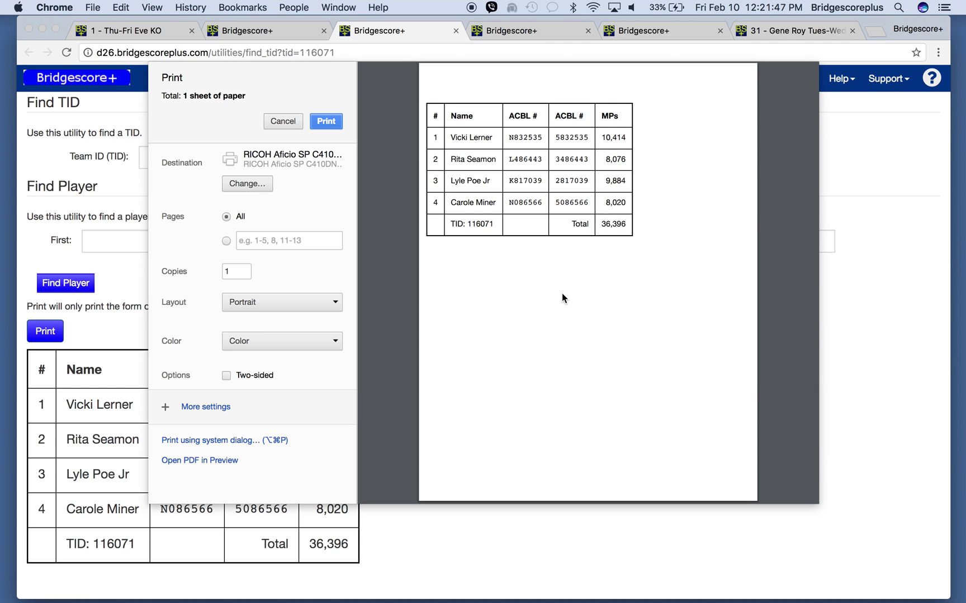
{"action": "left_click", "coordinate": [278, 122]}
Step: Return to the masterpoints report and compare Bracket 2's lowest flagged teams with Bracket 3's highest, finishing back at the start of the report
{"action": "left_click", "coordinate": [131, 28]}
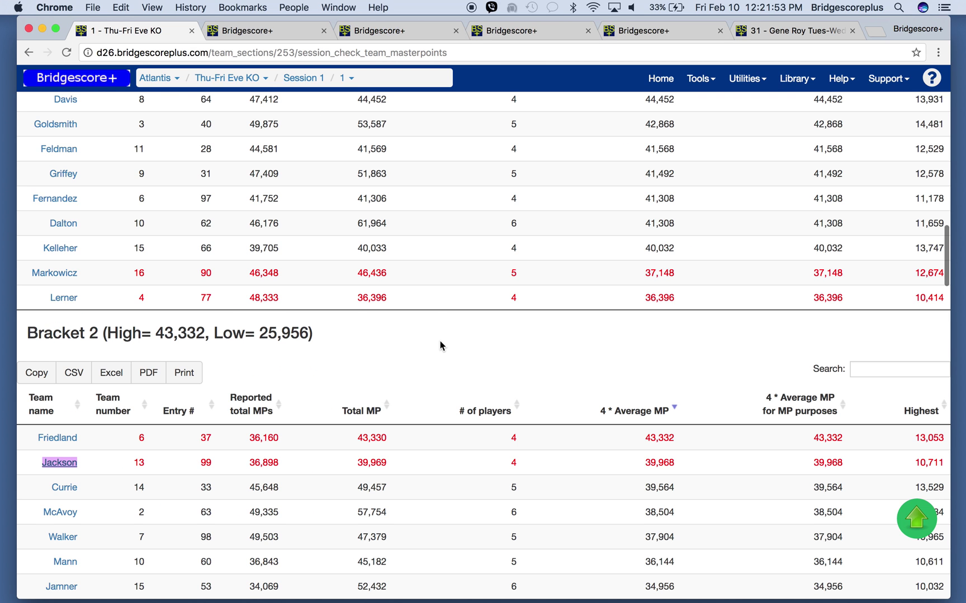
{"action": "scroll", "coordinate": [439, 345], "scroll_direction": "down", "scroll_amount": 5}
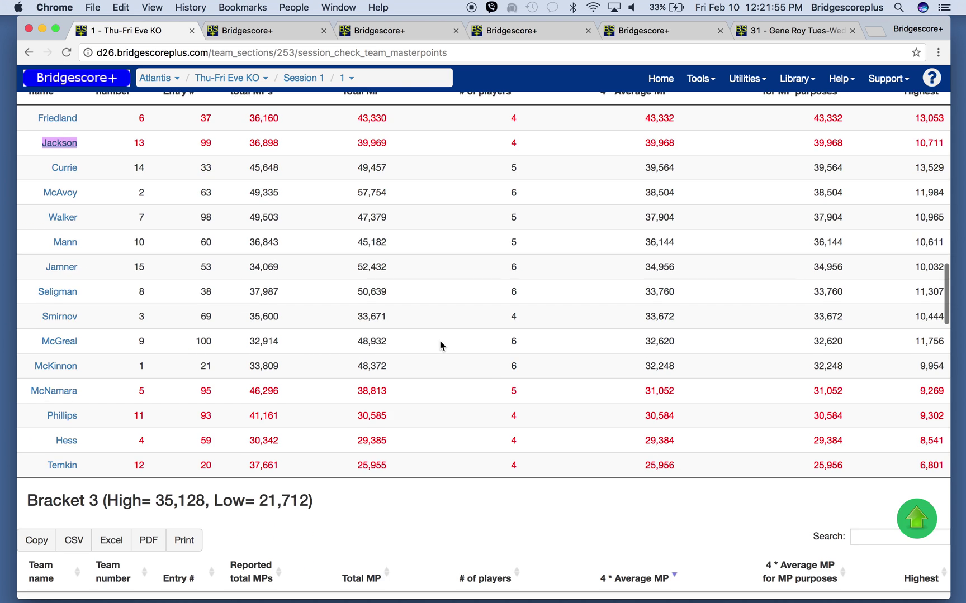
{"action": "scroll", "coordinate": [445, 321], "scroll_direction": "up", "scroll_amount": 2}
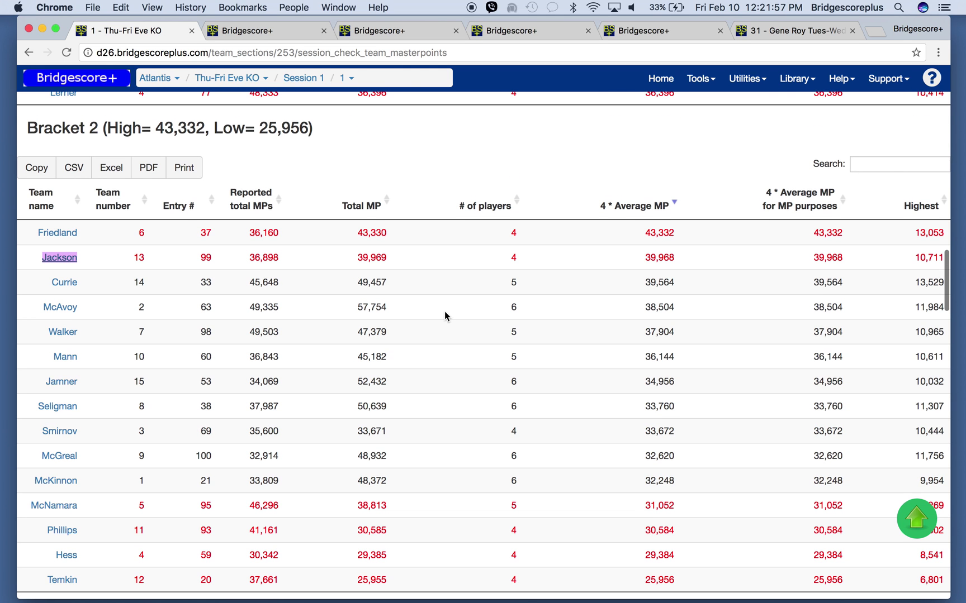
{"action": "scroll", "coordinate": [445, 316], "scroll_direction": "down", "scroll_amount": 2}
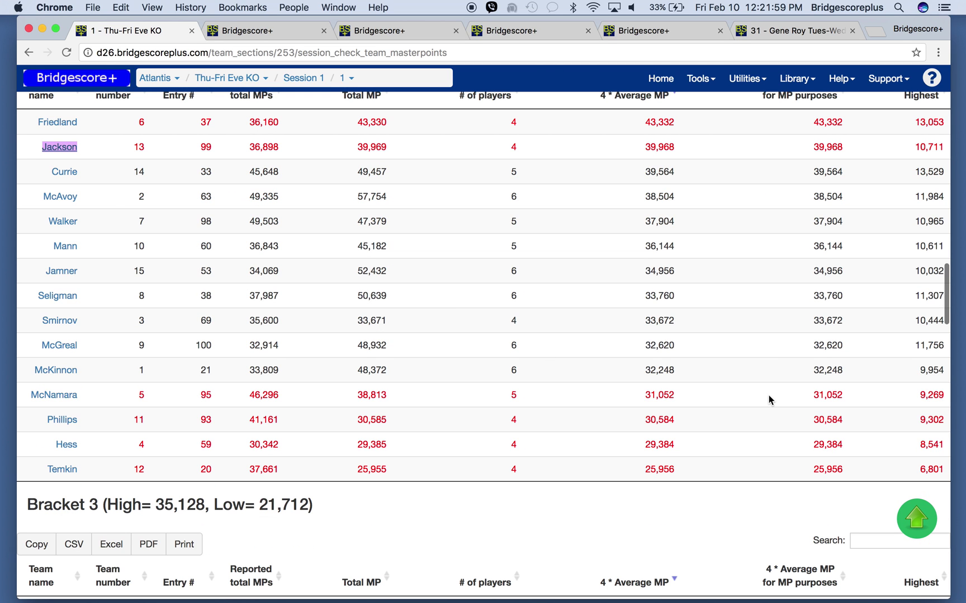
{"action": "scroll", "coordinate": [595, 493], "scroll_direction": "down", "scroll_amount": 1}
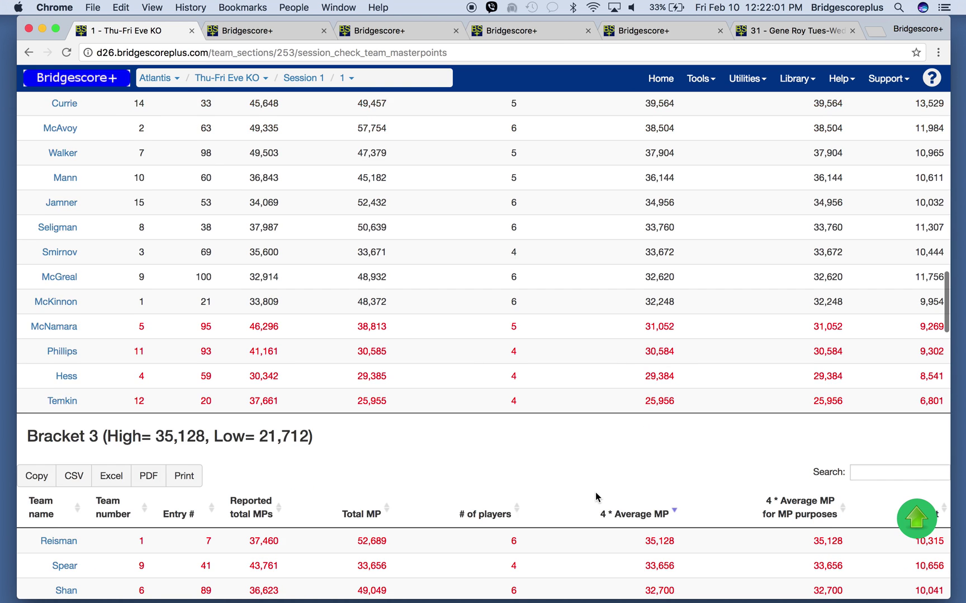
{"action": "scroll", "coordinate": [595, 492], "scroll_direction": "down", "scroll_amount": 1}
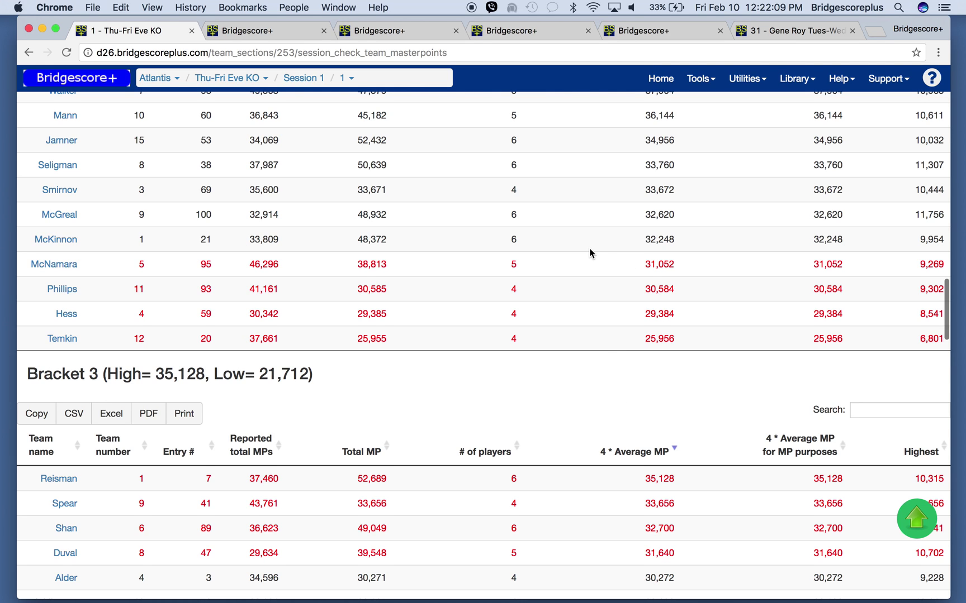
{"action": "scroll", "coordinate": [589, 248], "scroll_direction": "up", "scroll_amount": 5}
{"action": "scroll", "coordinate": [589, 253], "scroll_direction": "down", "scroll_amount": 10}
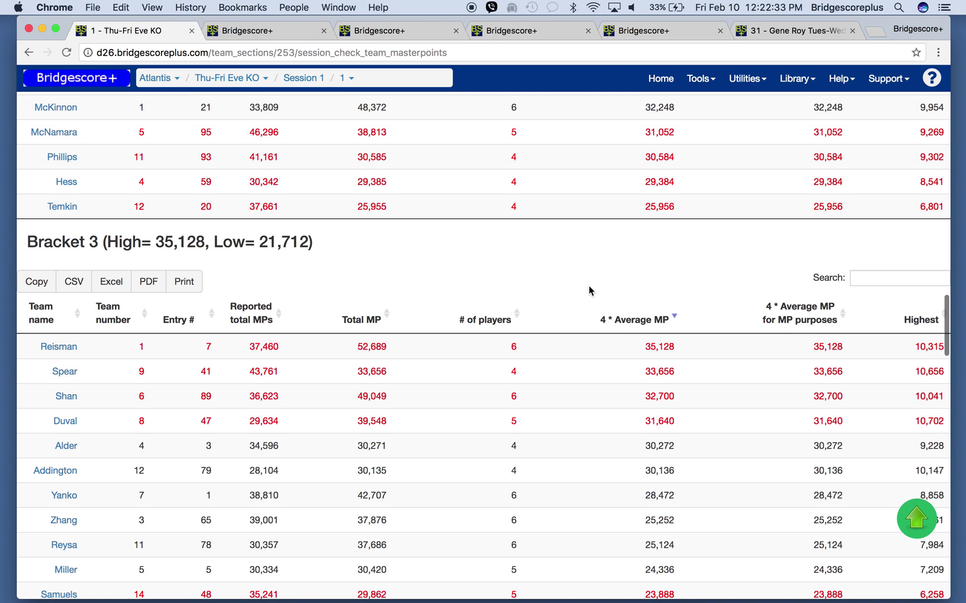
{"action": "scroll", "coordinate": [588, 286], "scroll_direction": "up", "scroll_amount": 12}
{"action": "scroll", "coordinate": [590, 290], "scroll_direction": "up", "scroll_amount": 10}
{"action": "scroll", "coordinate": [590, 290], "scroll_direction": "down", "scroll_amount": 10}
{"action": "scroll", "coordinate": [588, 286], "scroll_direction": "down", "scroll_amount": 10}
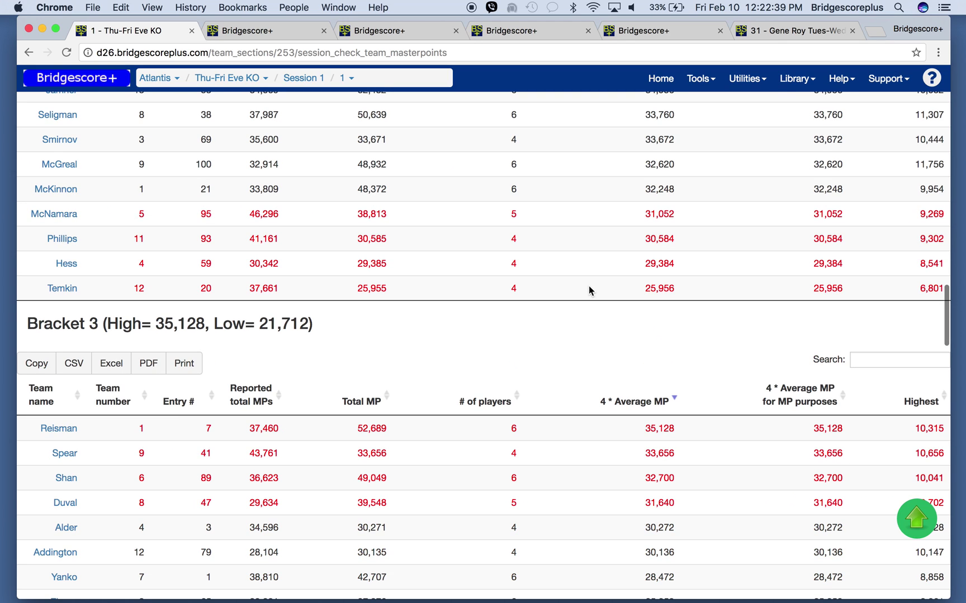
{"action": "scroll", "coordinate": [590, 291], "scroll_direction": "down", "scroll_amount": 1}
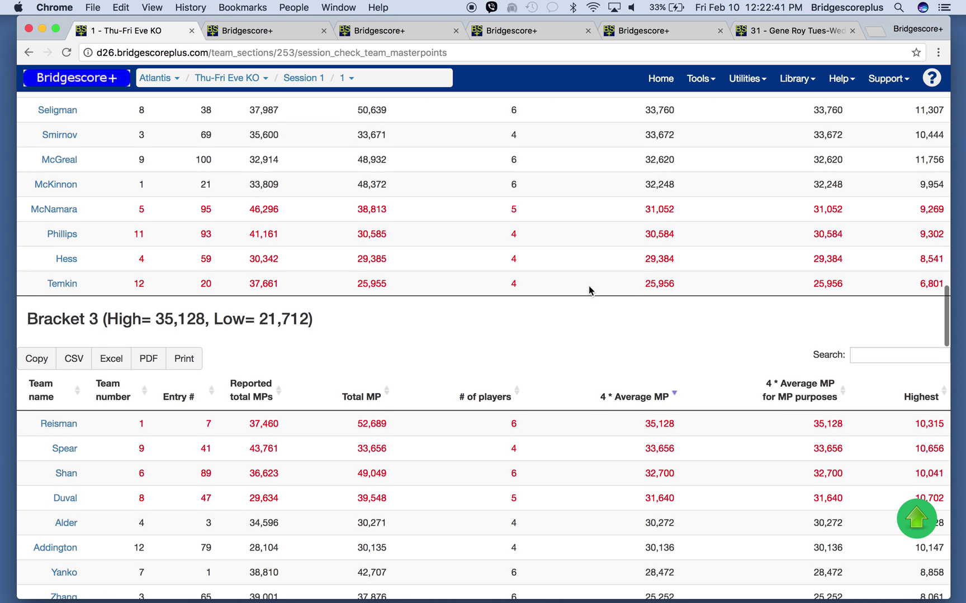
{"action": "scroll", "coordinate": [589, 290], "scroll_direction": "up", "scroll_amount": 20}
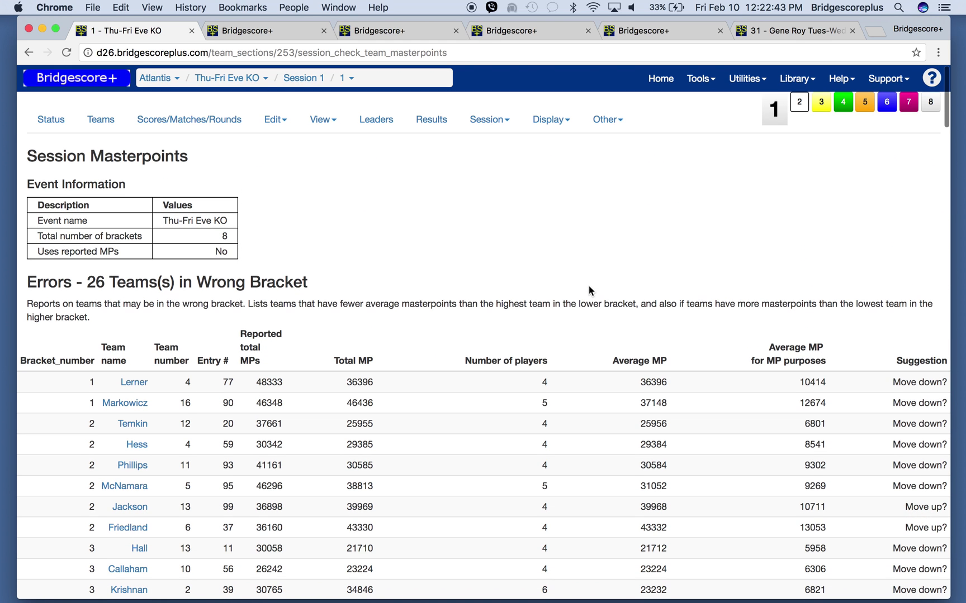